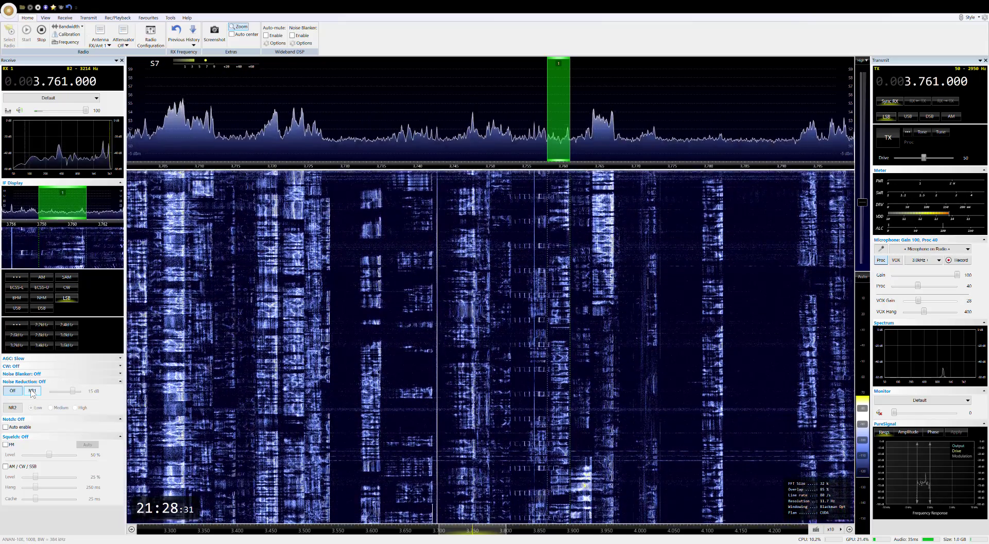
Try NR1 noise reduction at 15 dB on the 3.761.000 signal, and switch it back off
{"action": "left_click", "coordinate": [32, 390]}
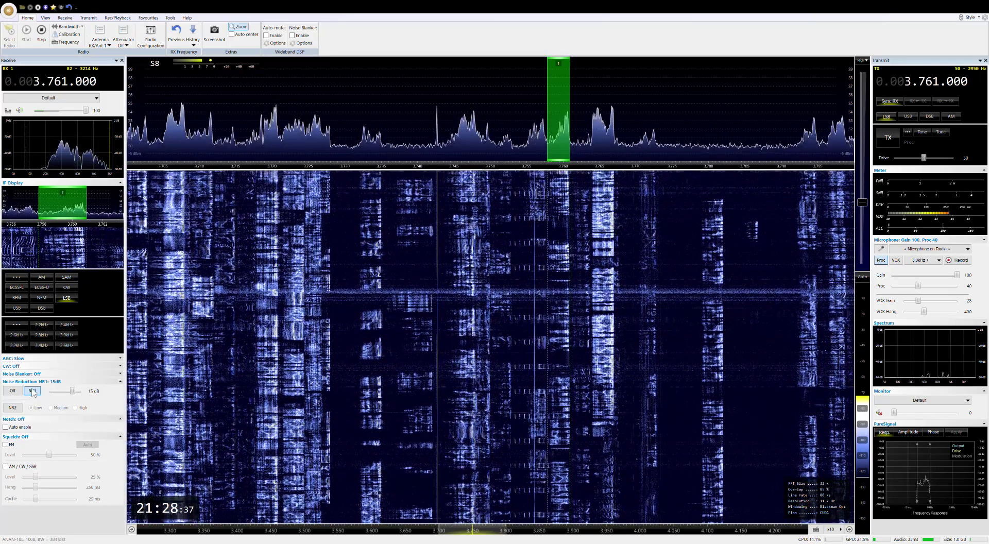
{"action": "left_click", "coordinate": [32, 390]}
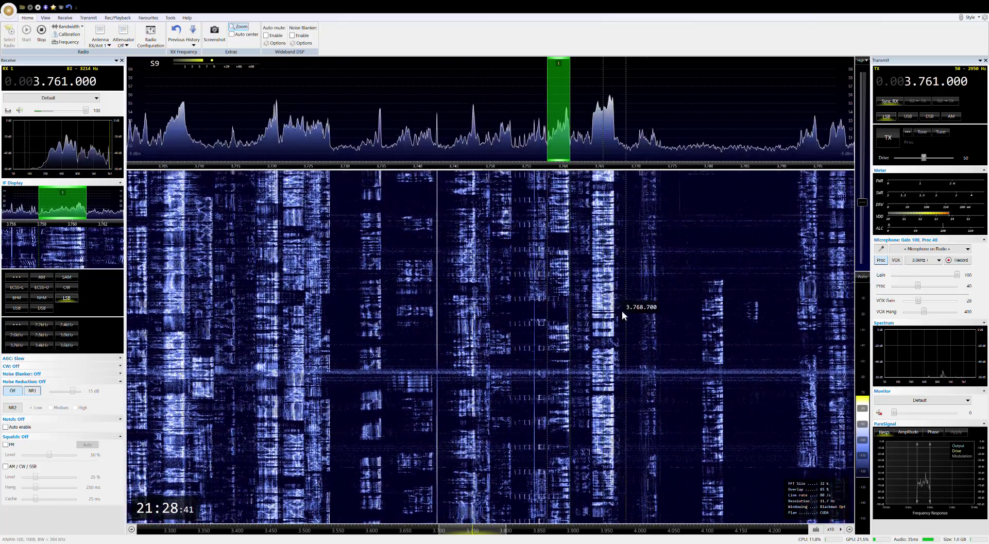
Tune the receiver to 3.795.000 and compare the signal with NR1 noise reduction on and off
{"action": "left_click", "coordinate": [815, 290]}
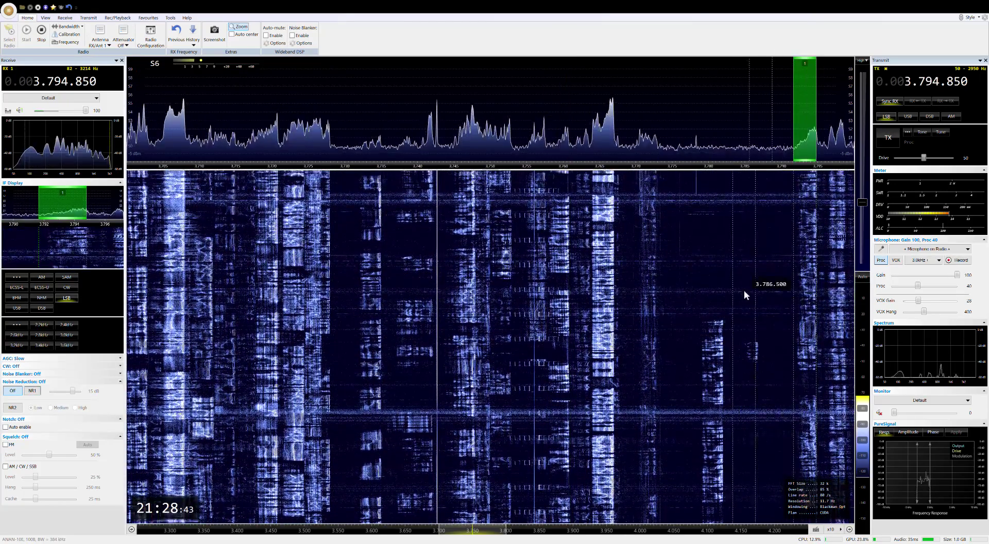
{"action": "scroll", "coordinate": [723, 290], "scroll_direction": "up", "scroll_amount": 3}
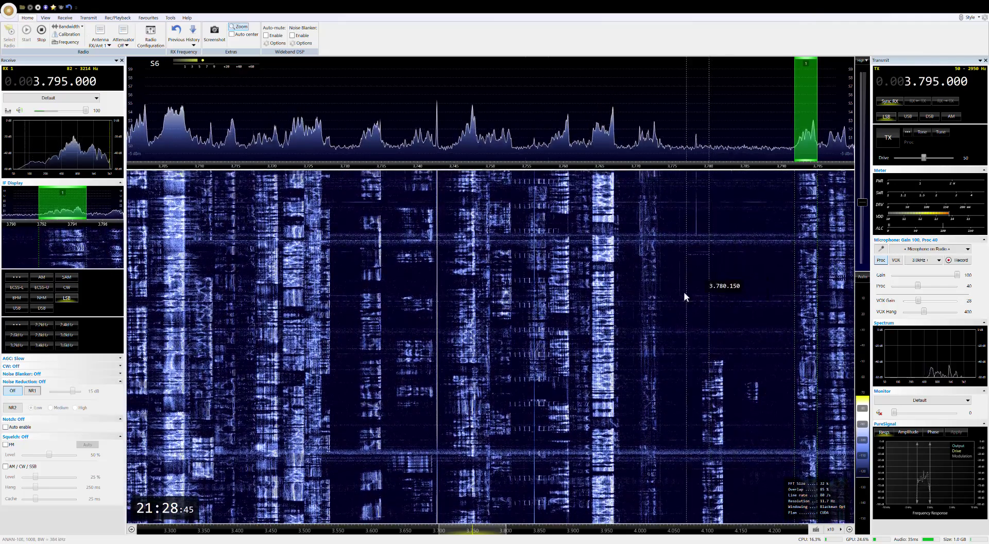
{"action": "left_click", "coordinate": [32, 390]}
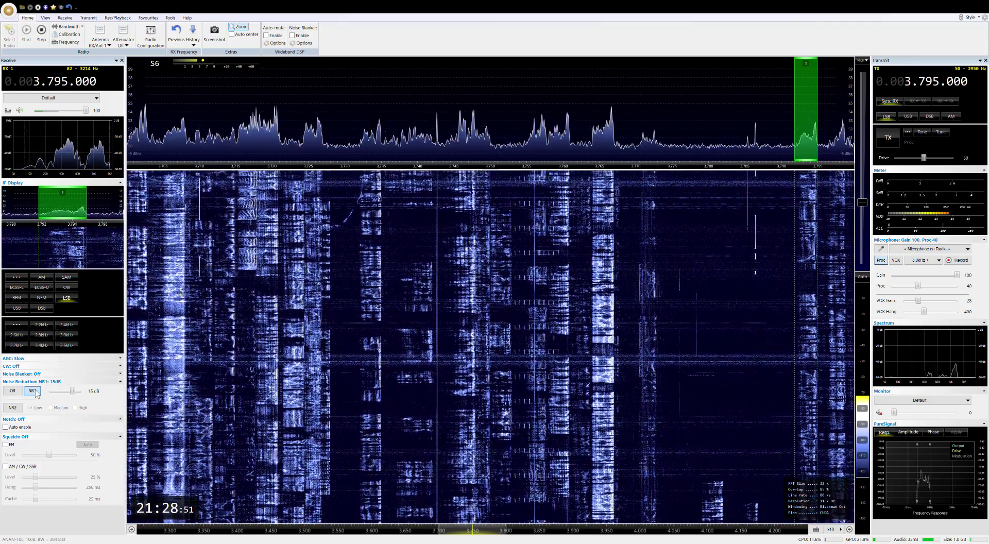
{"action": "left_click", "coordinate": [35, 392]}
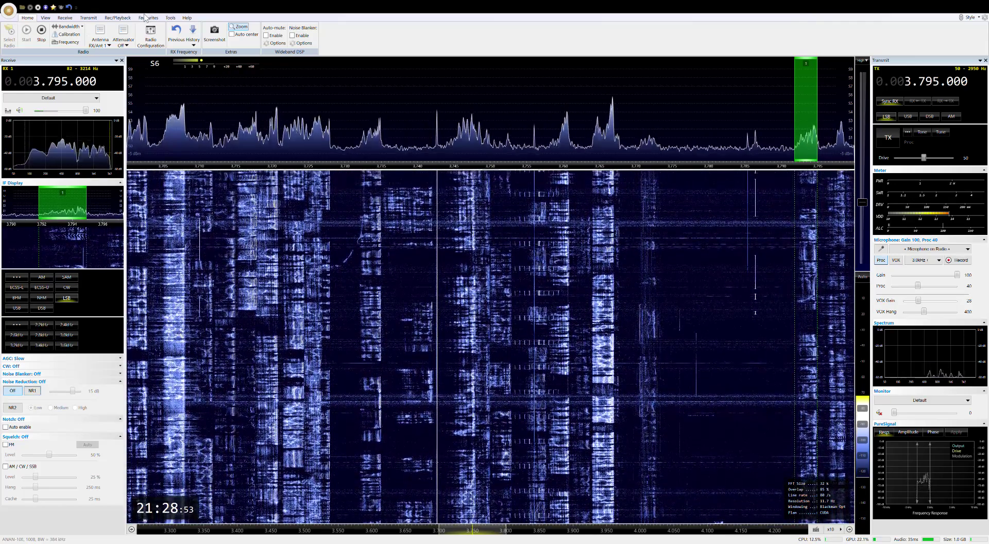
Recall the 80m CW favourite and receive the signal at 3.513.470
{"action": "left_click", "coordinate": [147, 17]}
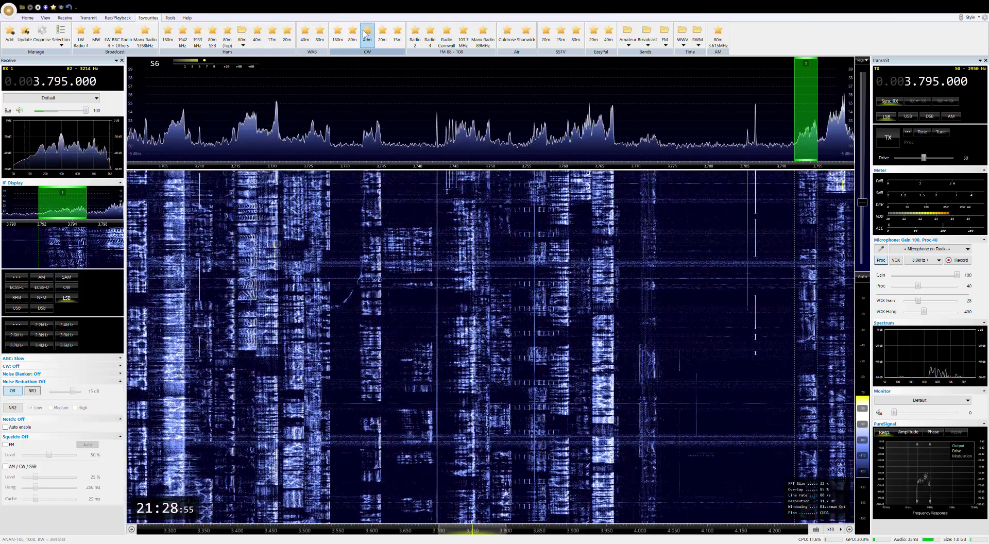
{"action": "left_click", "coordinate": [353, 35]}
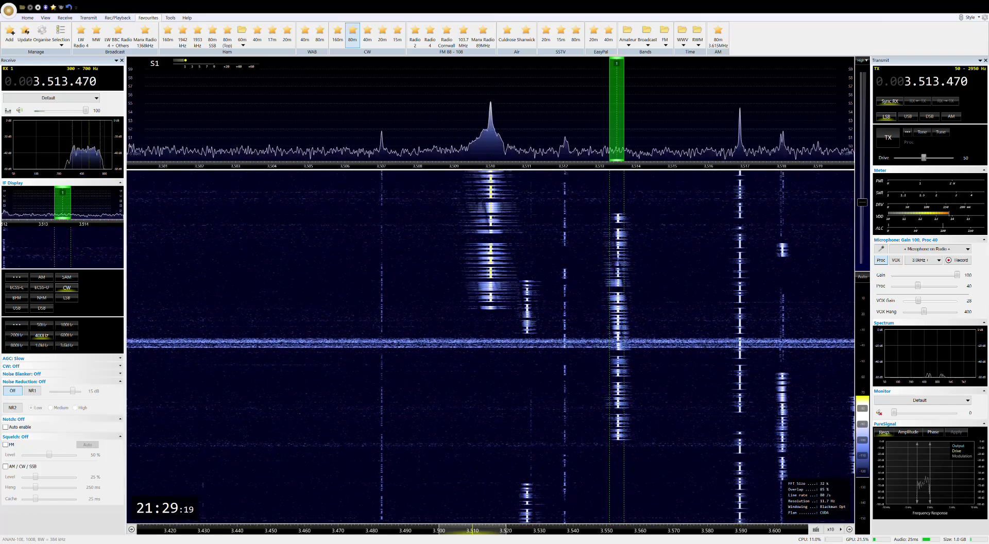
{"action": "scroll", "coordinate": [455, 533], "scroll_direction": "up", "scroll_amount": 2}
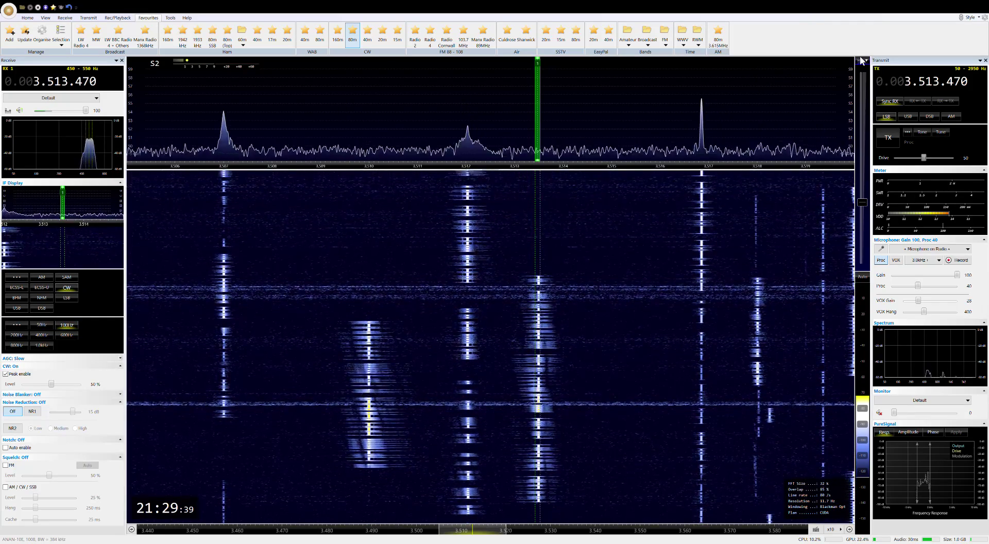
Magnify the spectrum around the tuned CW signal and fine-tune the receiver to 3.513.490
{"action": "left_click", "coordinate": [864, 140]}
{"action": "left_click_drag", "start_coordinate": [864, 145], "coordinate": [862, 113]}
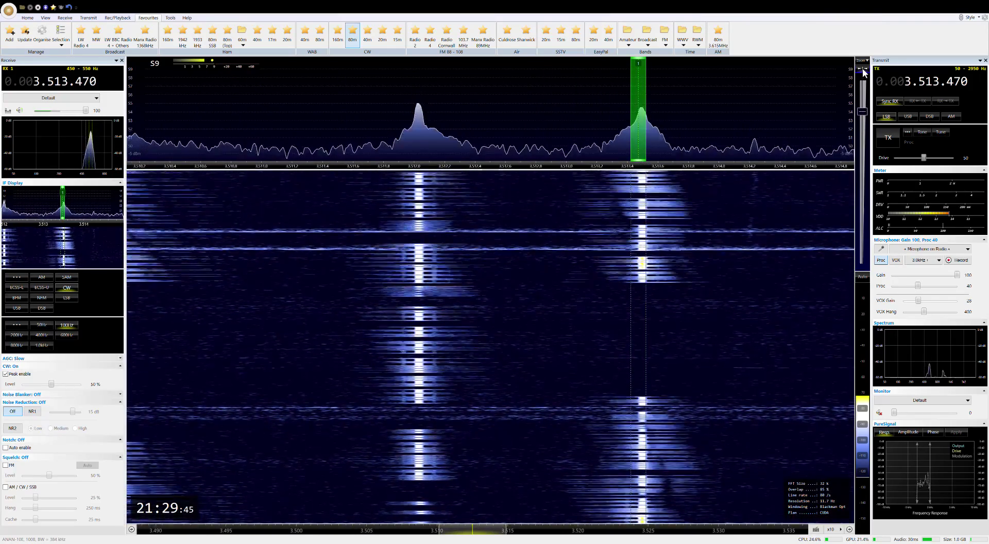
{"action": "scroll", "coordinate": [812, 320], "scroll_direction": "up", "scroll_amount": 2}
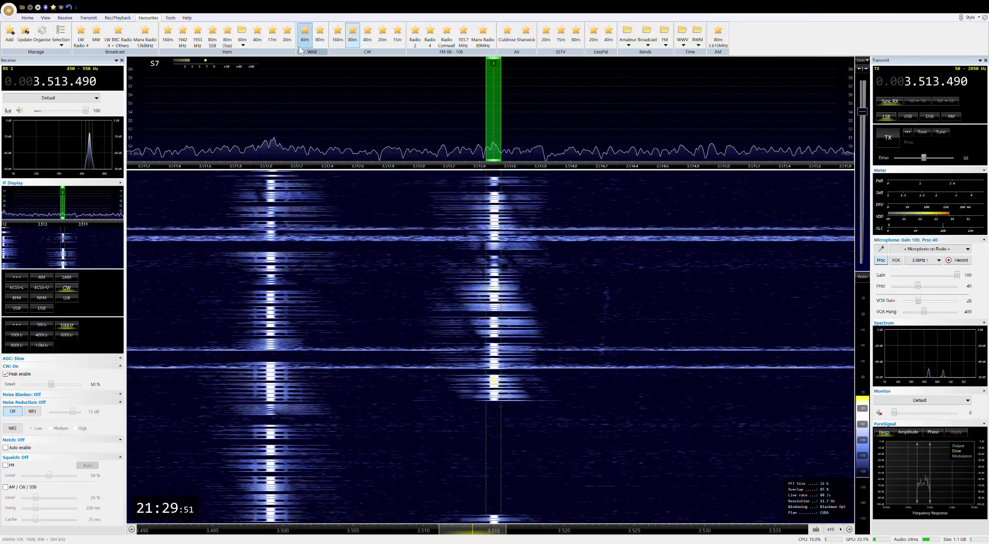
Tune up from the 1942 kHz favourite to 1.944.950 and turn on NR1 noise reduction
{"action": "left_click", "coordinate": [182, 36]}
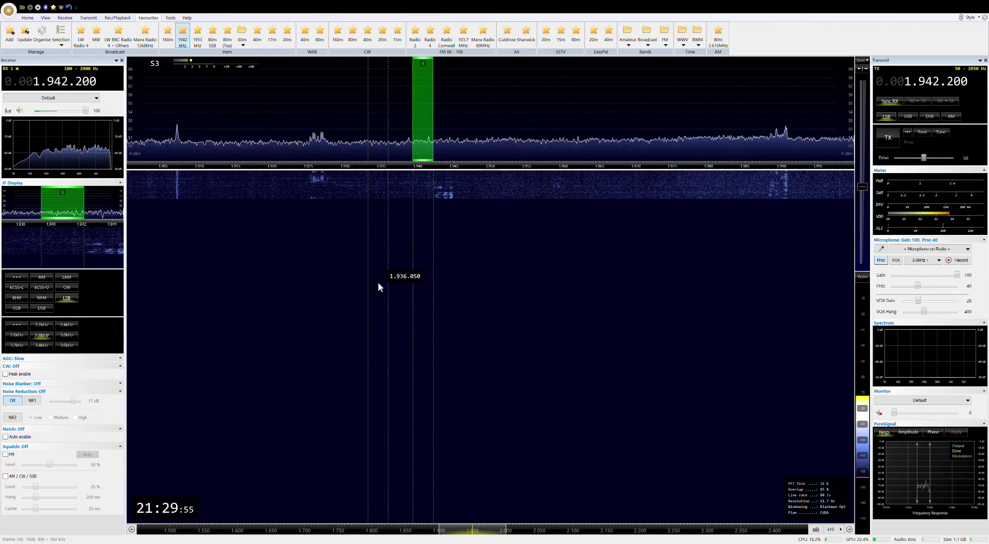
{"action": "scroll", "coordinate": [380, 286], "scroll_direction": "up", "scroll_amount": 20}
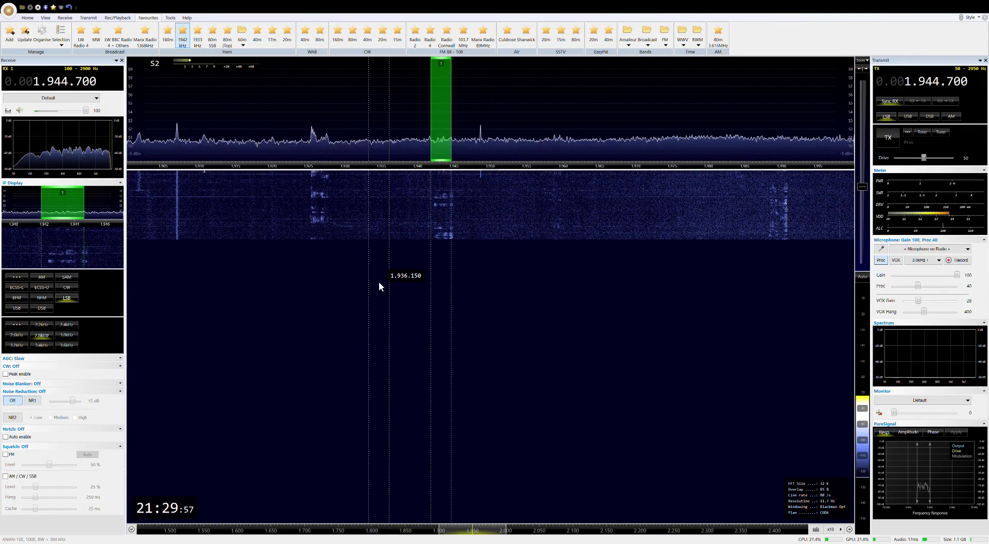
{"action": "scroll", "coordinate": [387, 283], "scroll_direction": "up", "scroll_amount": 4}
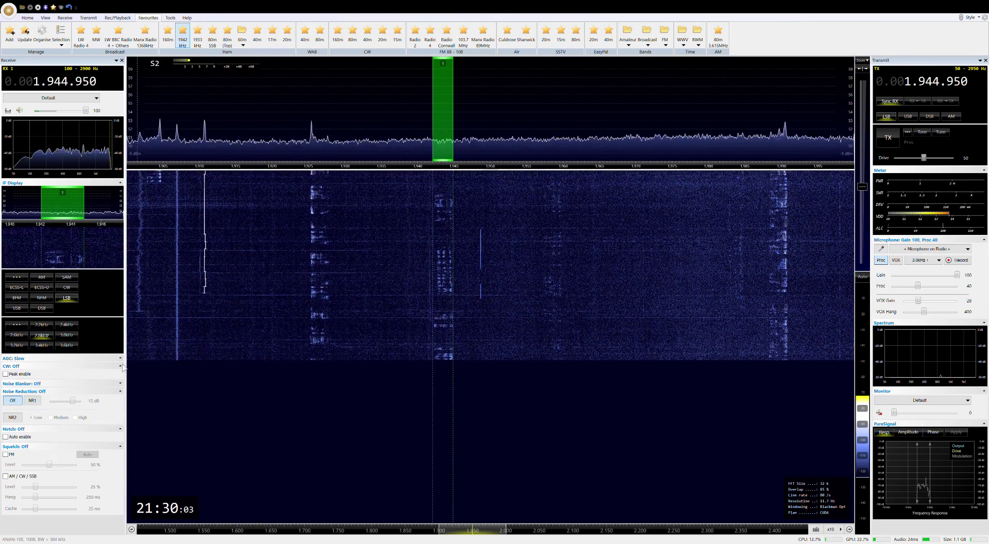
{"action": "left_click", "coordinate": [31, 400]}
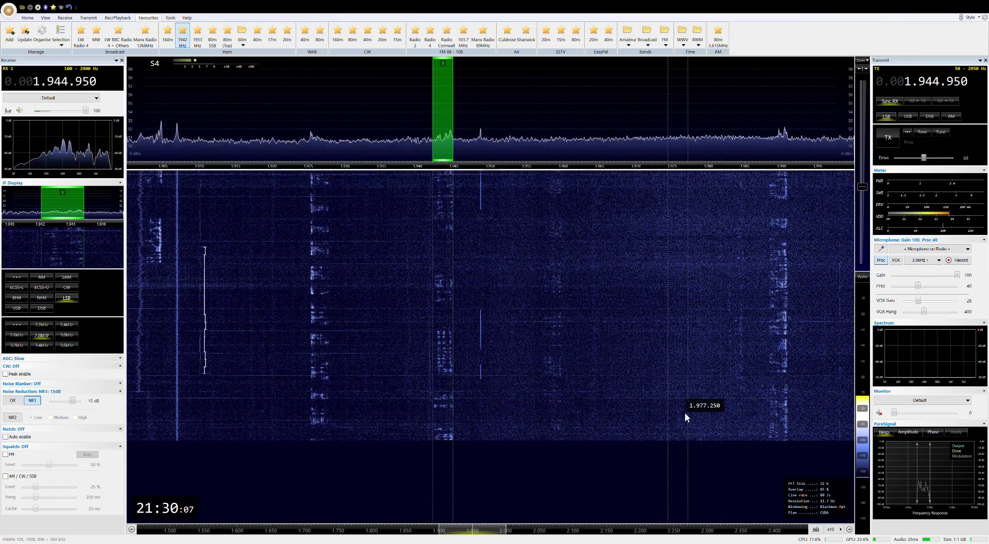
Recall the 80m (Top) favourite and fine-tune the receiver to 3.767.000
{"action": "left_click", "coordinate": [229, 43]}
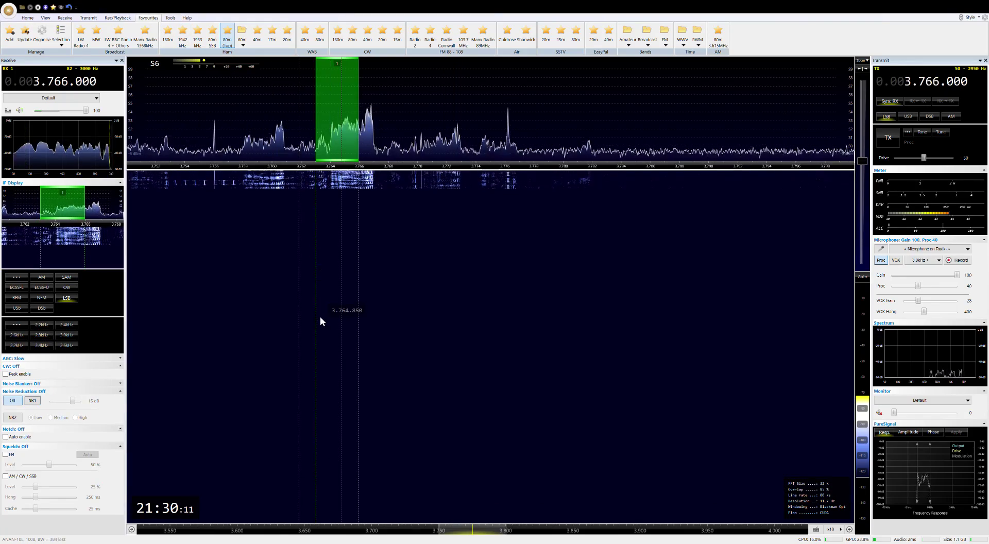
{"action": "scroll", "coordinate": [320, 321], "scroll_direction": "up", "scroll_amount": 10}
{"action": "scroll", "coordinate": [320, 323], "scroll_direction": "down", "scroll_amount": 2}
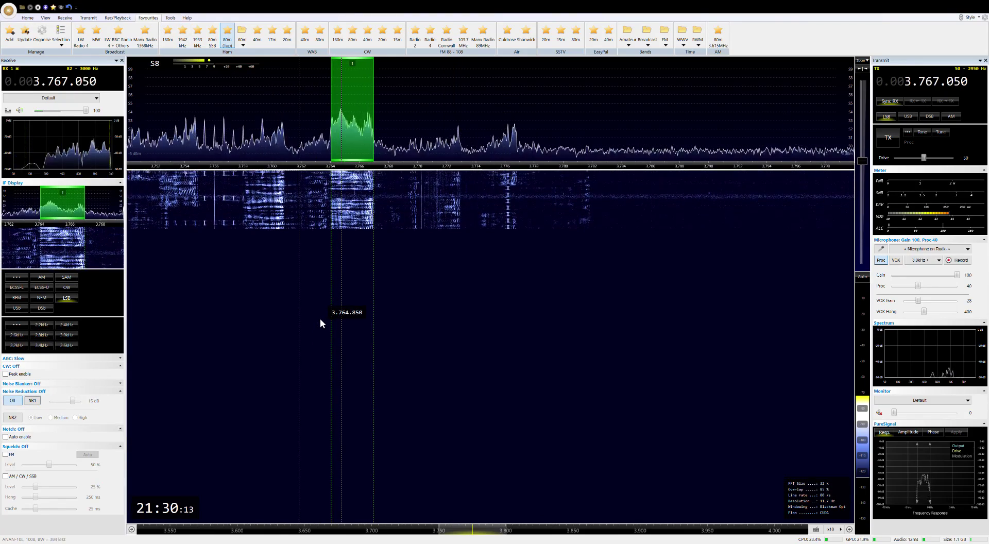
{"action": "scroll", "coordinate": [320, 323], "scroll_direction": "down", "scroll_amount": 1}
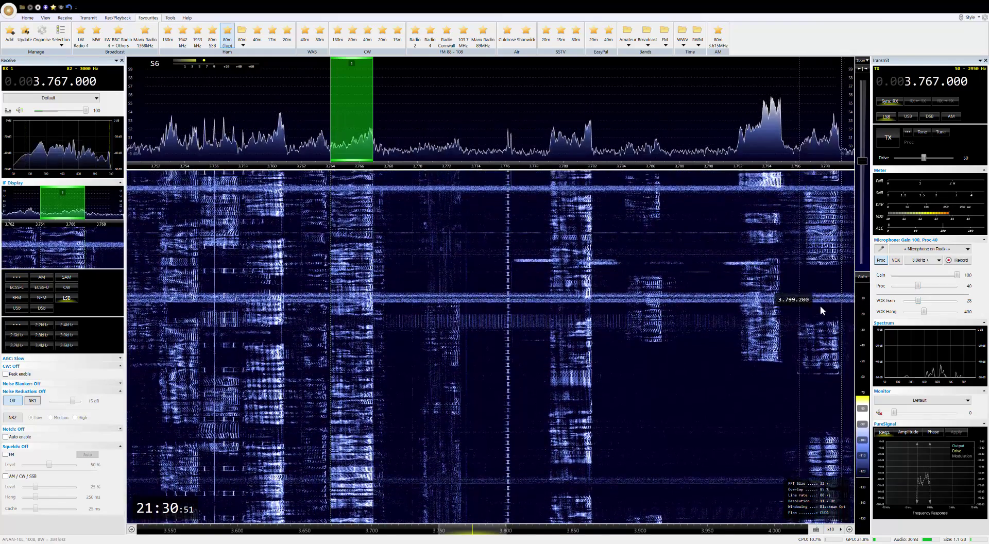
Narrow the receive passband to 82–2806 Hz on the signal at 3.799.050, and tune down to 3.795.050
{"action": "left_click", "coordinate": [821, 307]}
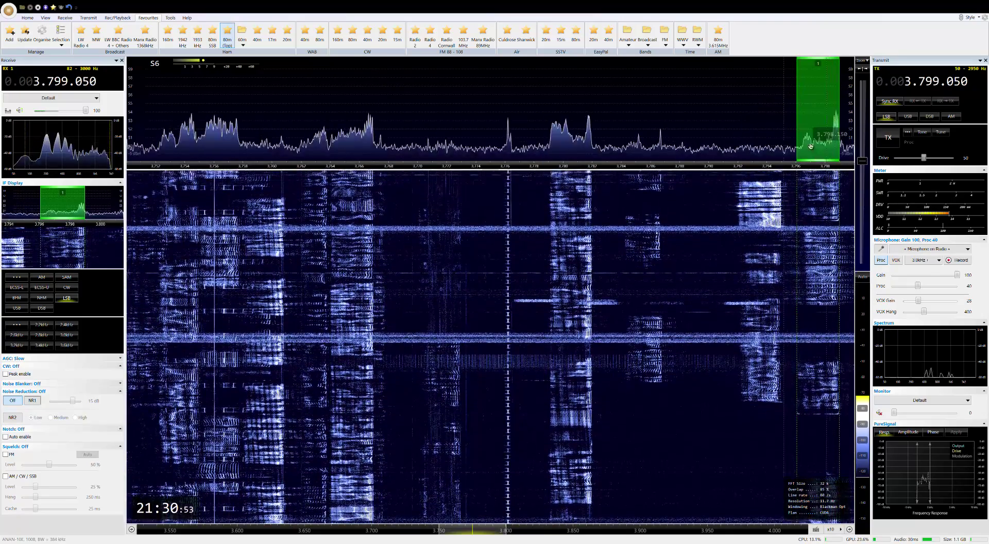
{"action": "left_click_drag", "start_coordinate": [800, 140], "coordinate": [804, 140]}
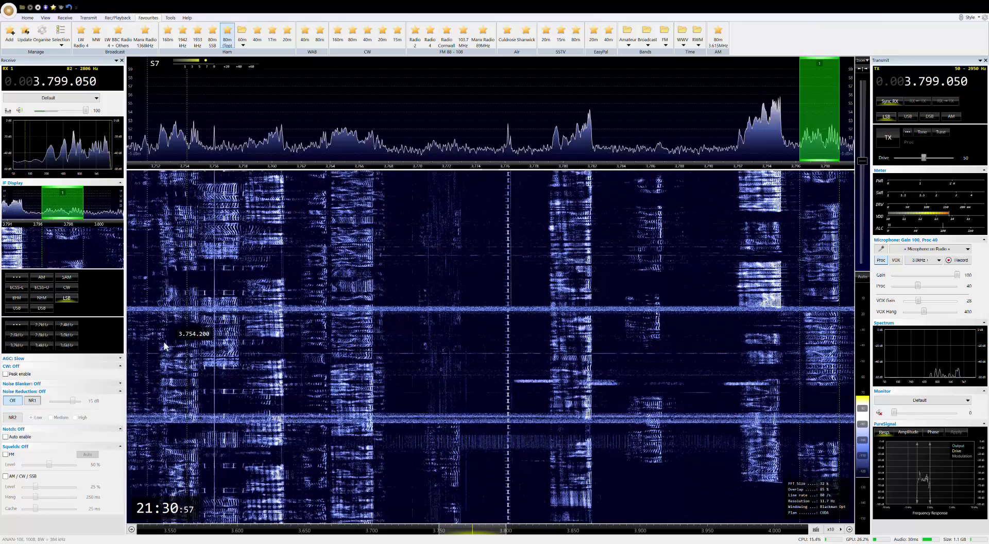
{"action": "scroll", "coordinate": [606, 349], "scroll_direction": "down", "scroll_amount": 1}
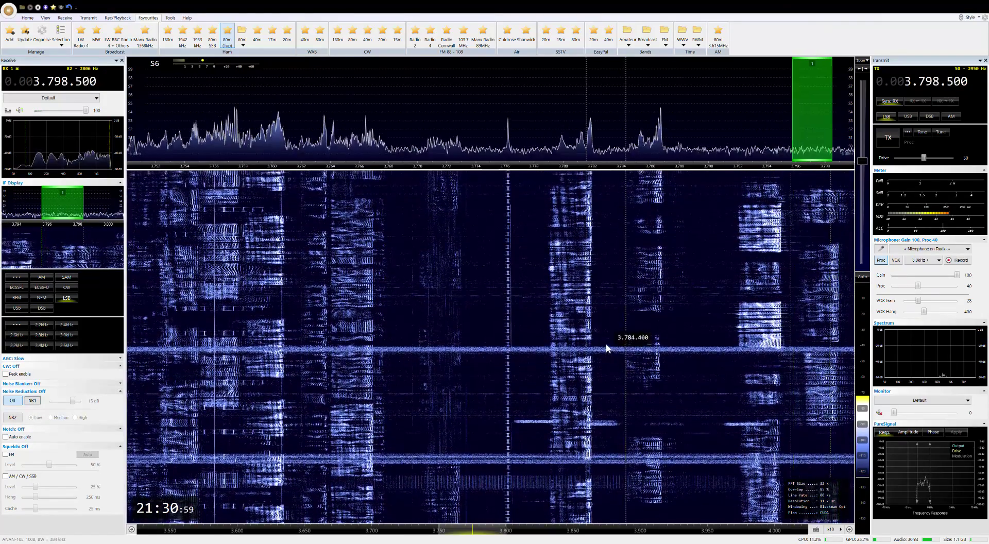
{"action": "scroll", "coordinate": [613, 361], "scroll_direction": "down", "scroll_amount": 10}
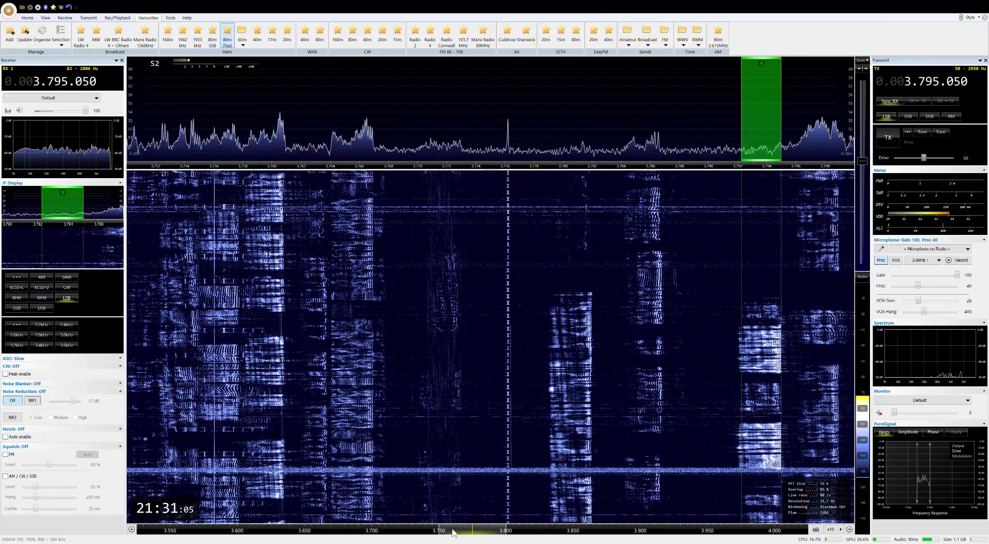
Tune to the group of narrow signals at 3.583.350 and magnify the spectrum centred on them
{"action": "left_click_drag", "start_coordinate": [453, 532], "coordinate": [190, 536]}
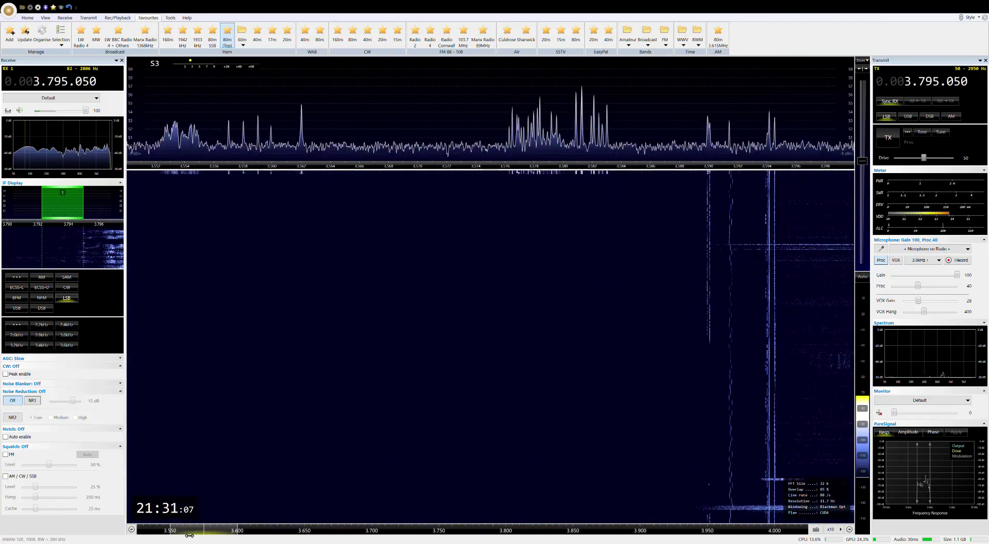
{"action": "left_click", "coordinate": [591, 373]}
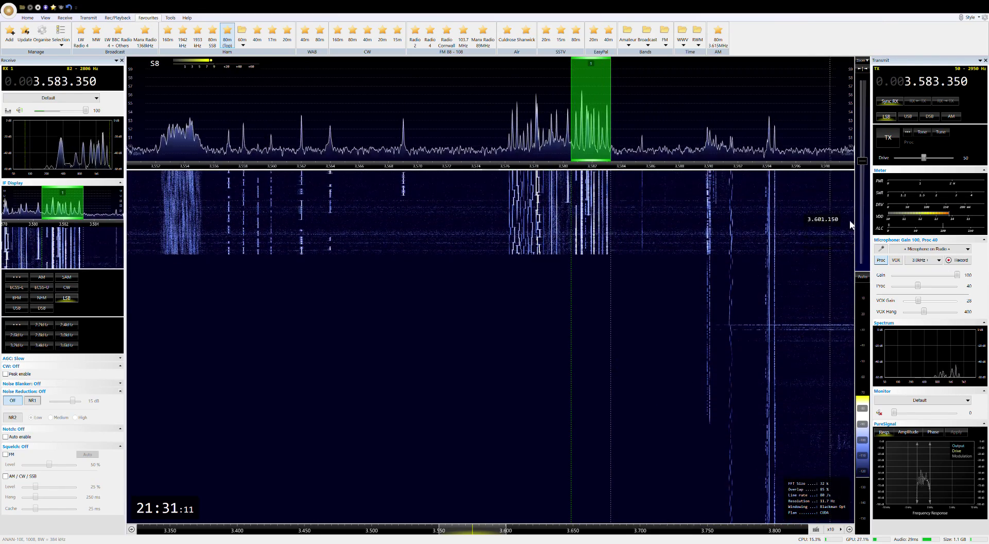
{"action": "left_click", "coordinate": [864, 71]}
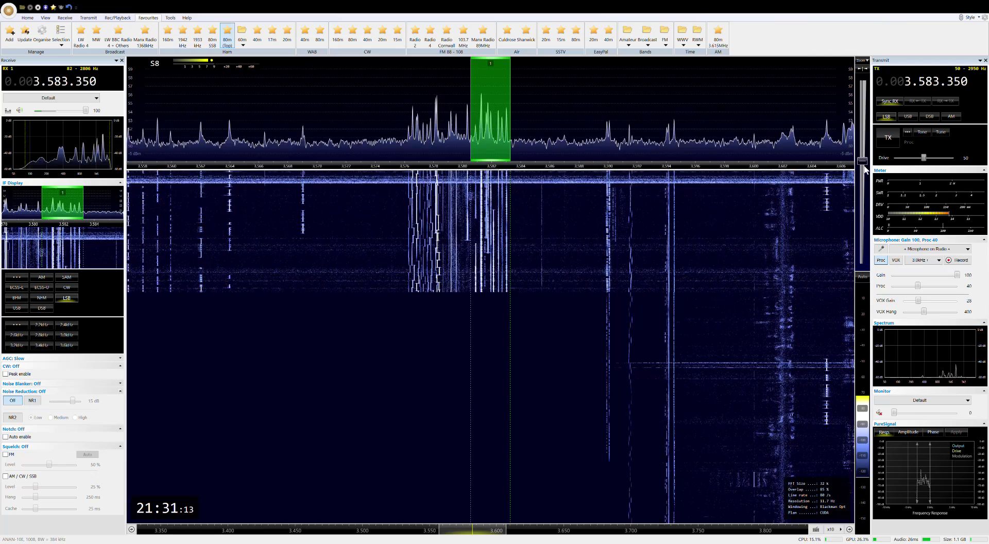
{"action": "left_click_drag", "start_coordinate": [863, 163], "coordinate": [859, 117]}
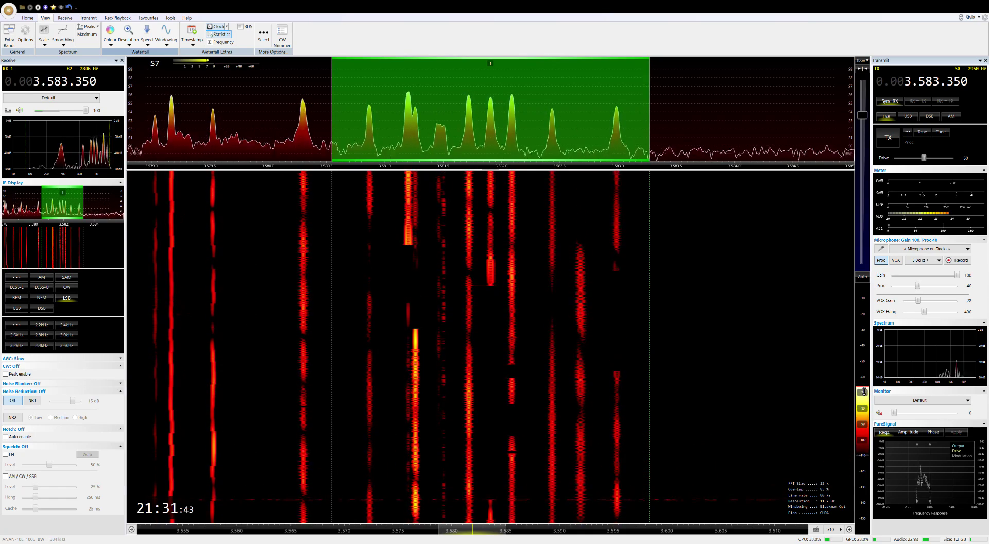
{"action": "left_click_drag", "start_coordinate": [863, 121], "coordinate": [862, 90]}
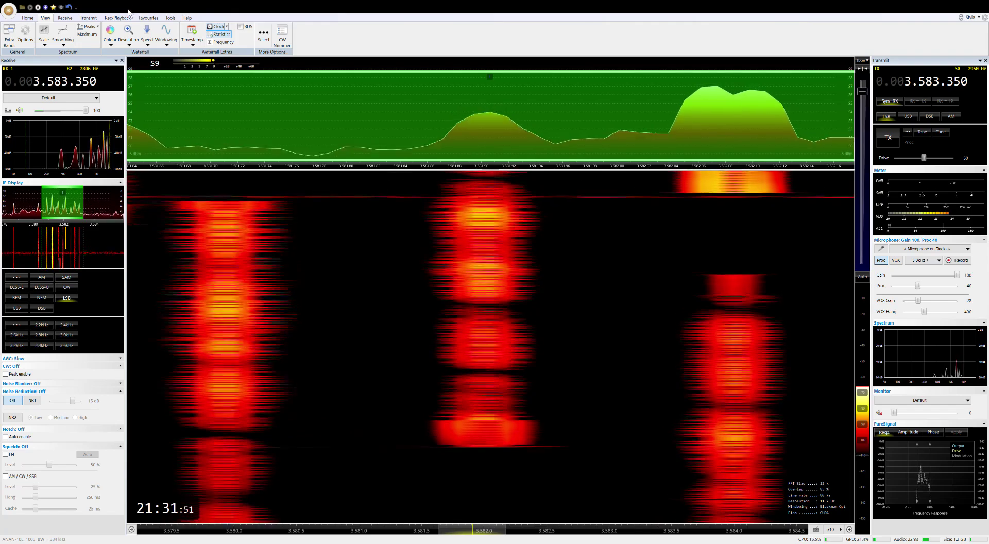
Recall the 80m (Top) favourite again and tune the receiver to 3.761.000
{"action": "left_click", "coordinate": [148, 18]}
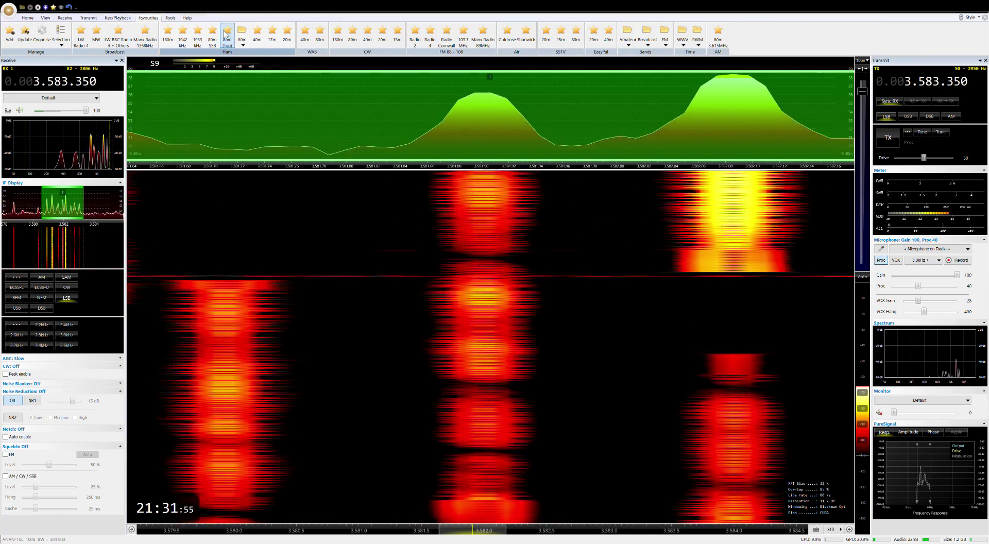
{"action": "left_click", "coordinate": [226, 35]}
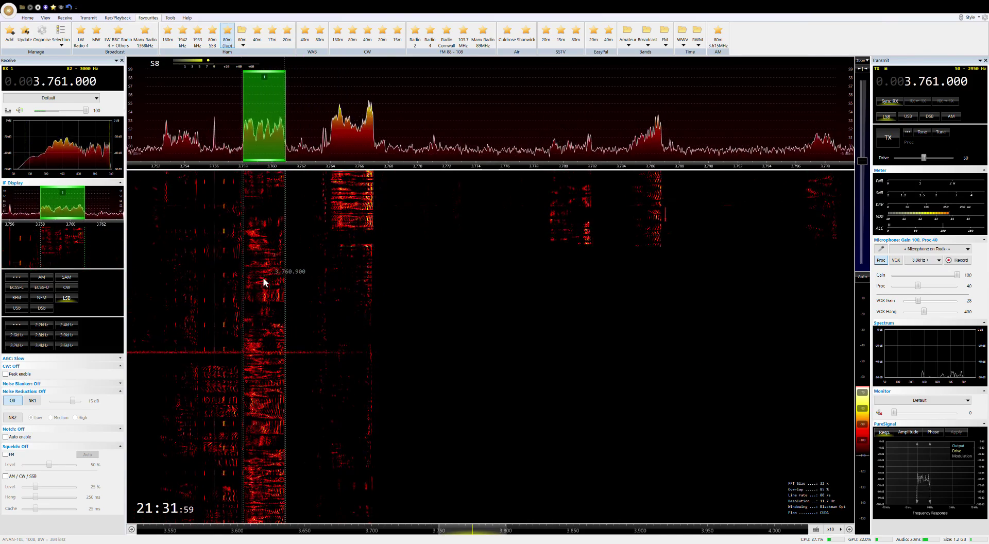
Return the waterfall to the blue colour scheme and lower its colour range so the signals show brighter
{"action": "left_click", "coordinate": [46, 18]}
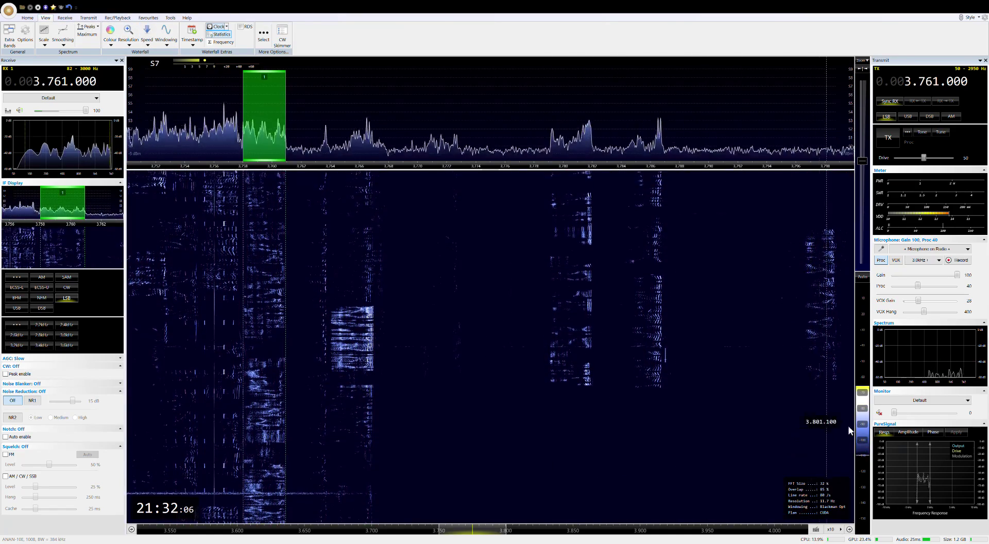
{"action": "left_click_drag", "start_coordinate": [862, 420], "coordinate": [864, 436]}
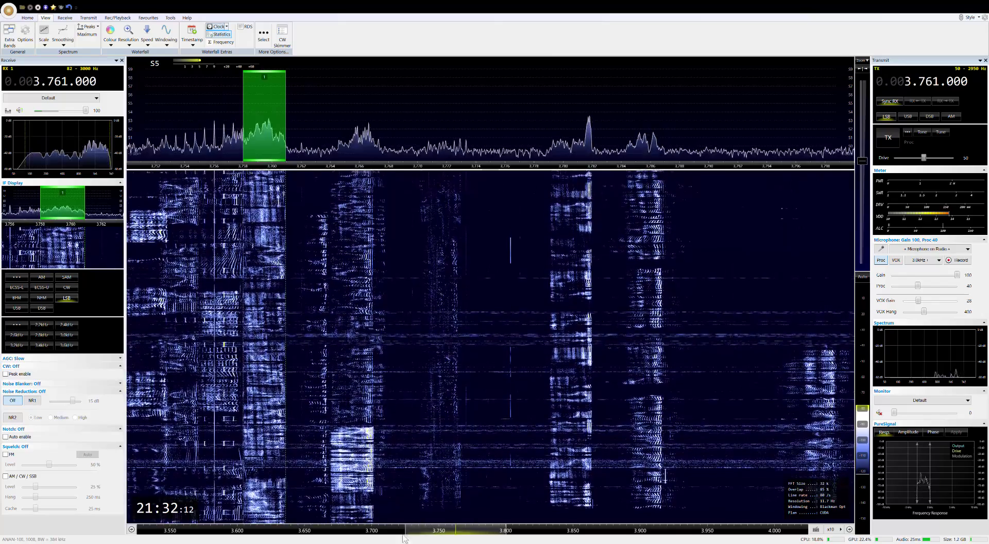
{"action": "scroll", "coordinate": [378, 535], "scroll_direction": "down", "scroll_amount": 2}
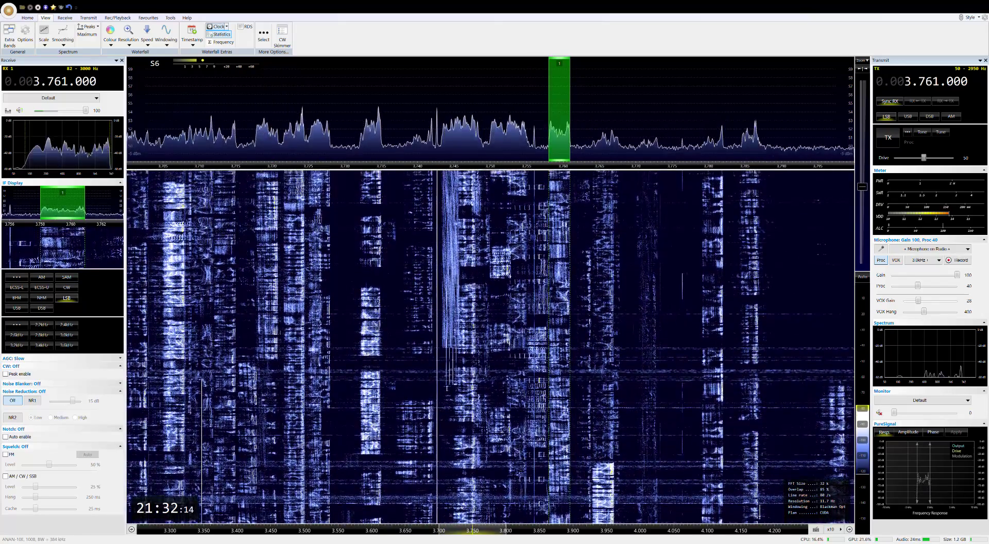